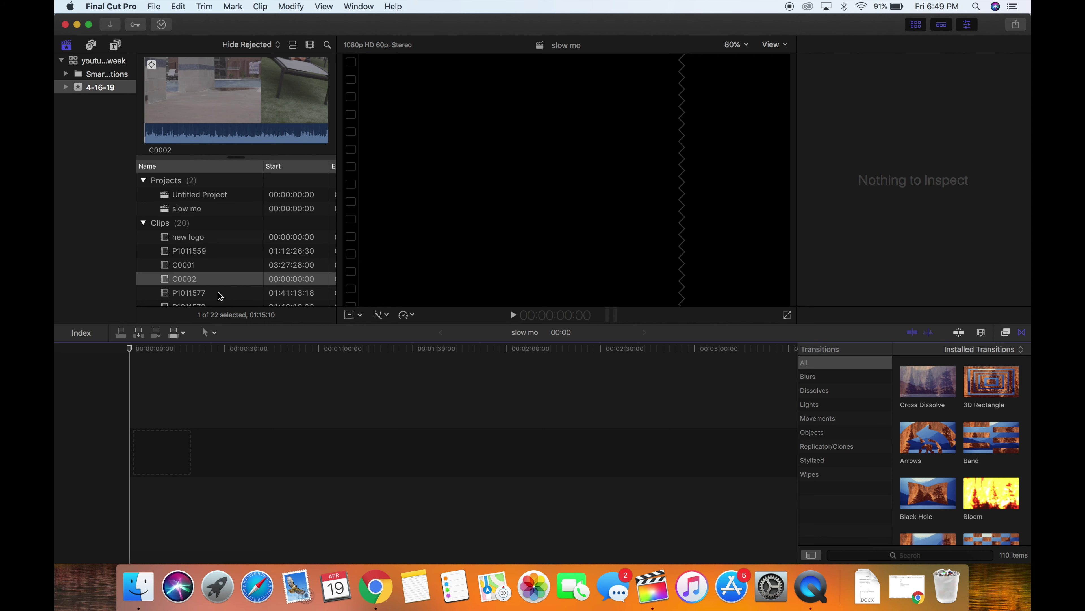
- Mark an in/out range on pool clip C0002 and drag it into the empty slow mo timeline
left_click(222, 278)
left_click(221, 102)
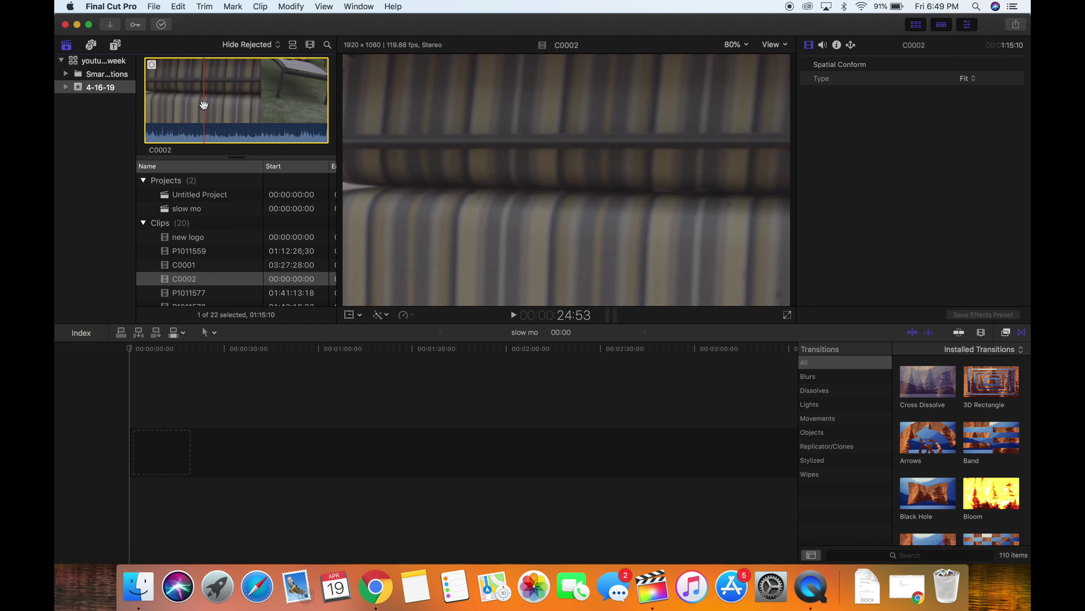
key("i")
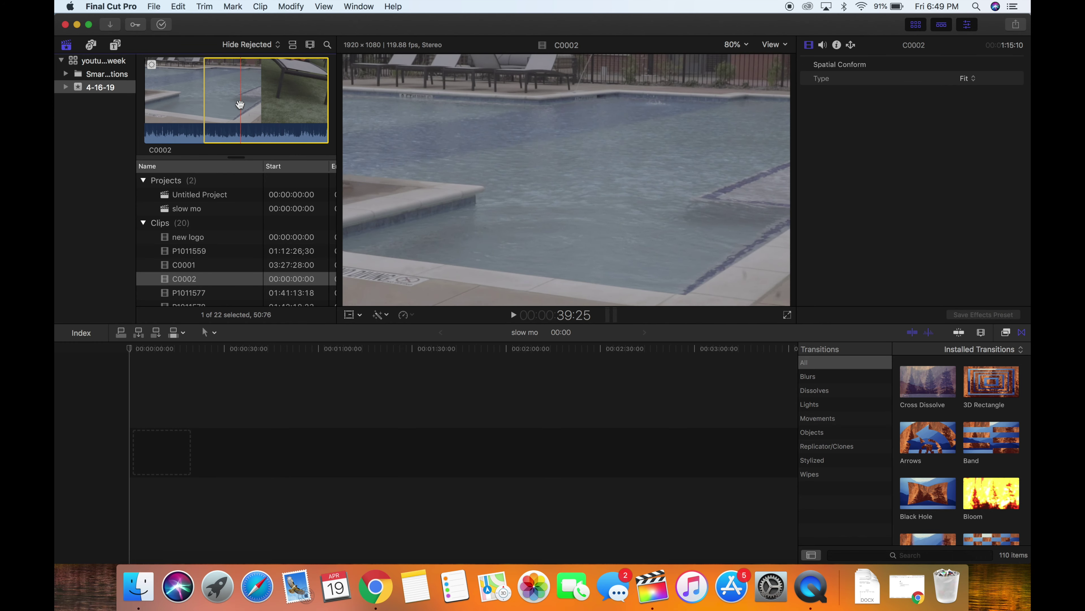
key("o")
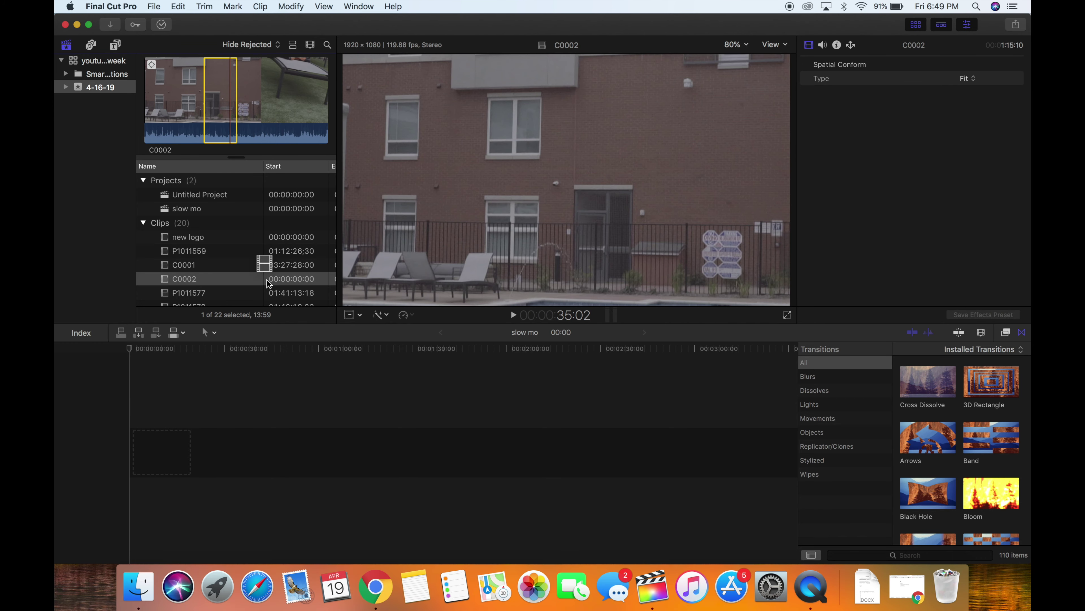
left_click_drag(222, 104, 227, 453)
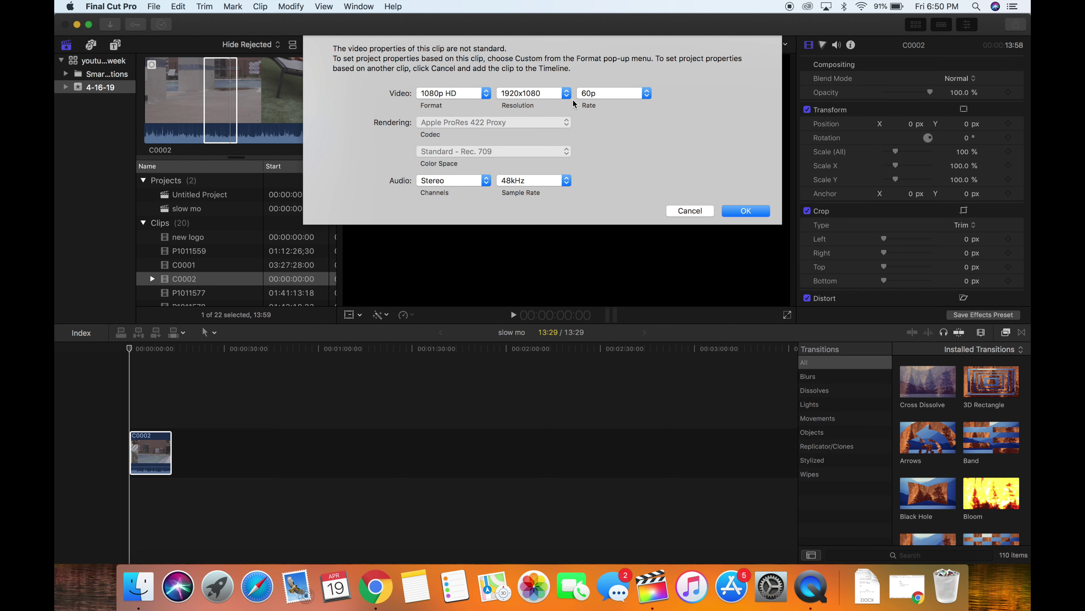
- Accept the 1080p HD 1920x1080 60p video properties, then play back and select C0002 in the timeline
left_click(746, 211)
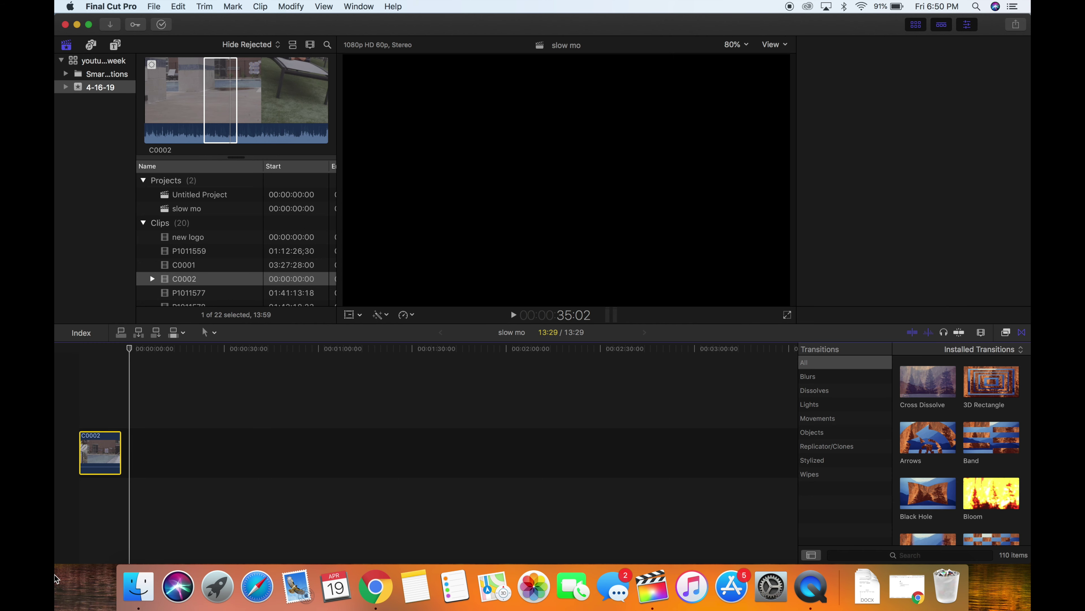
key("space")
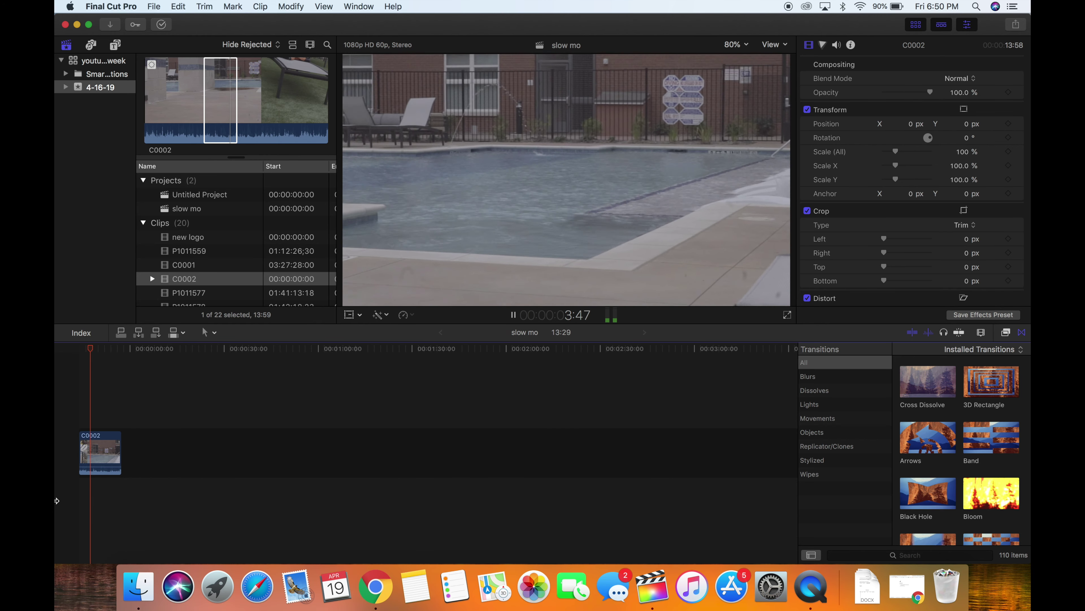
left_click(99, 453)
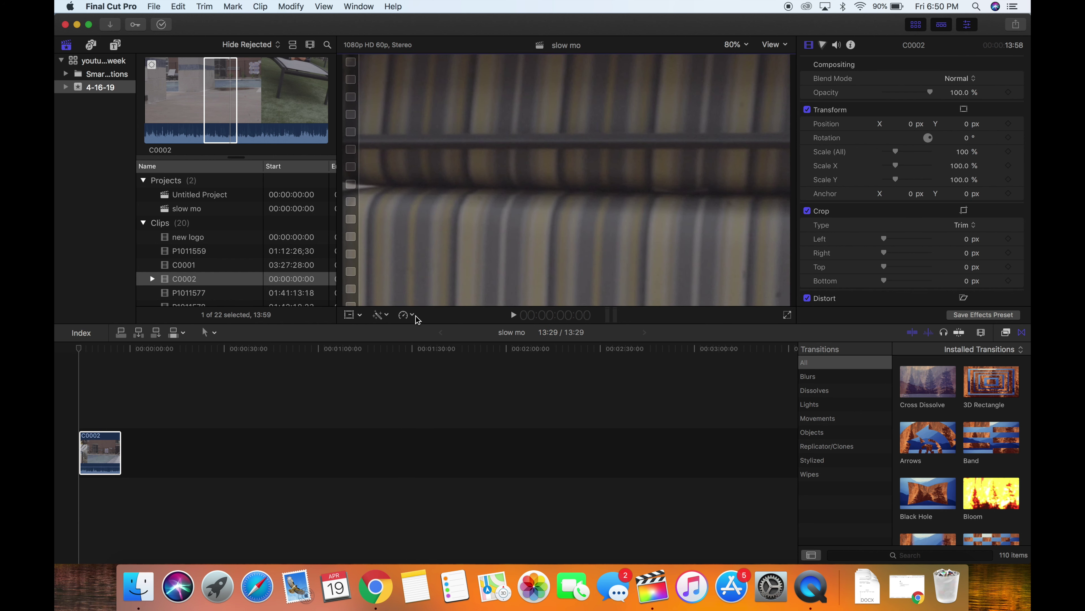
left_click(406, 315)
- Retime C0002 to Slow 50%, play it back at half speed, and return to the start
mouse_move(458, 329)
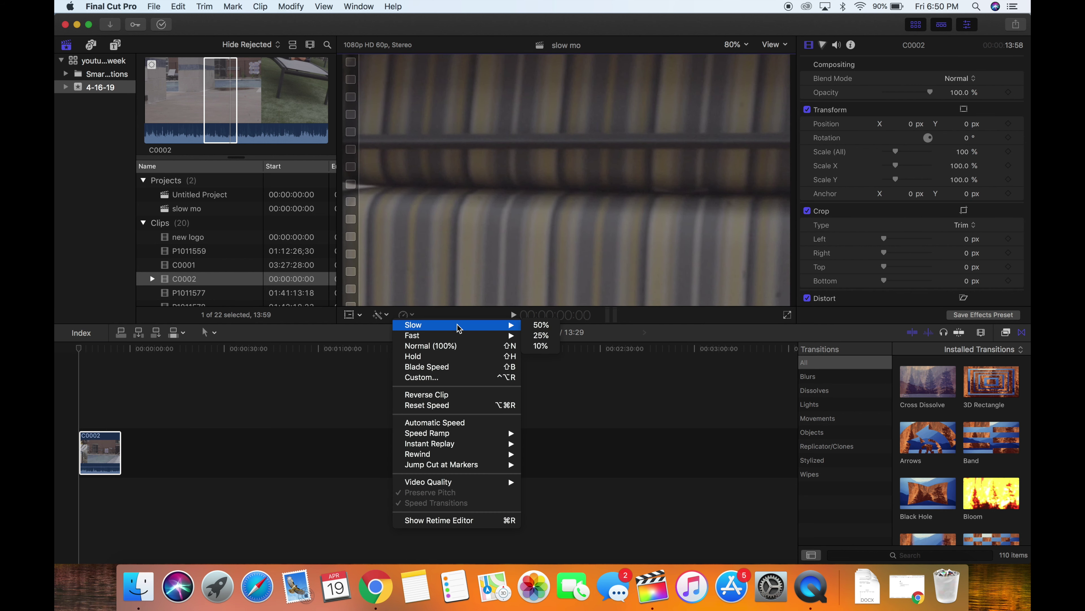
left_click(553, 331)
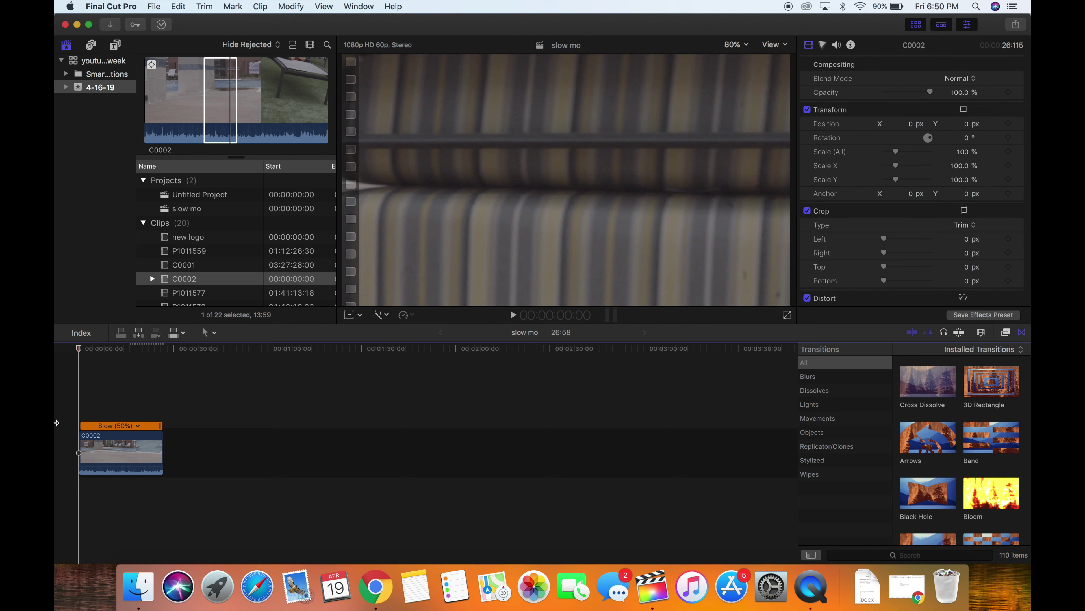
key("space")
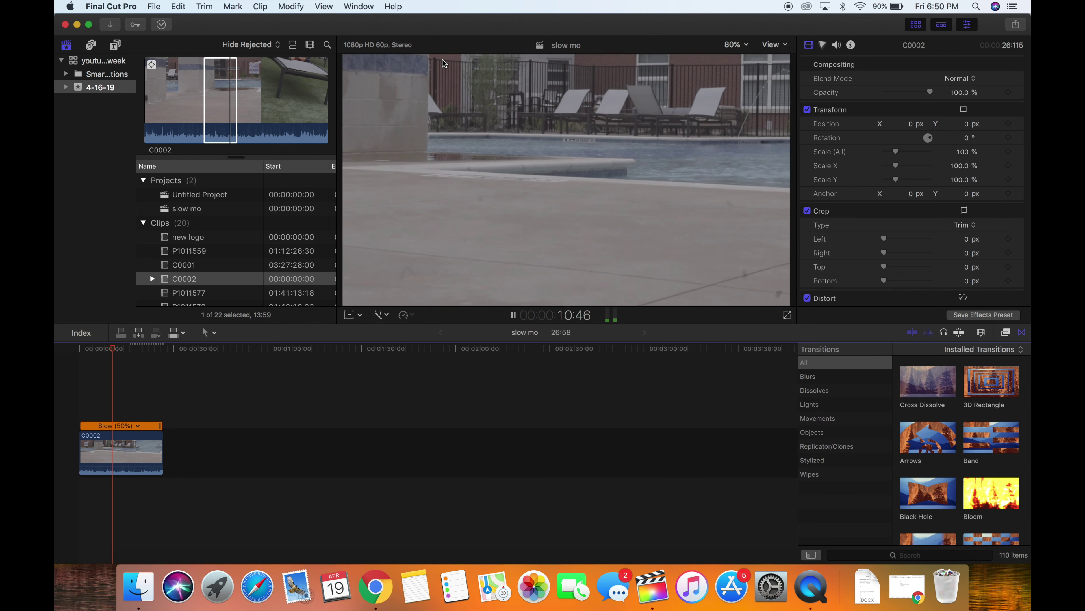
key("space")
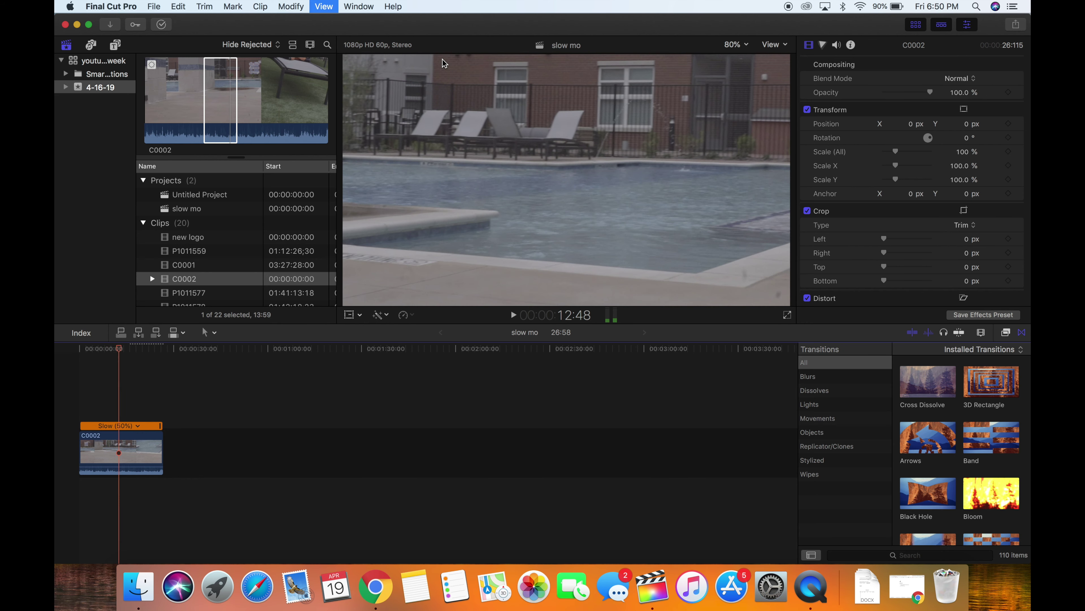
key("Home")
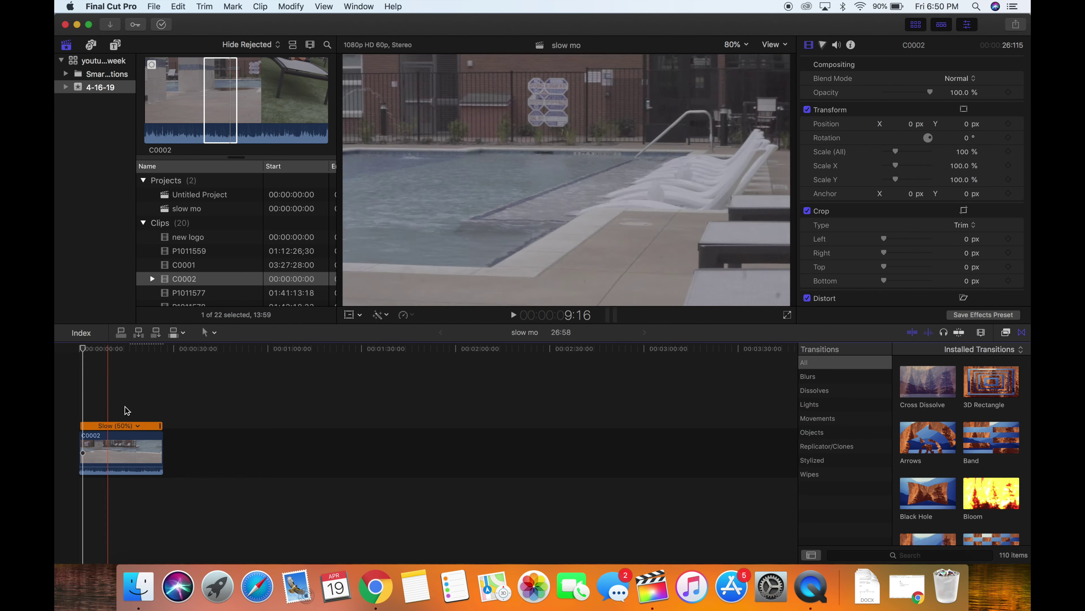
left_click(137, 426)
mouse_move(192, 437)
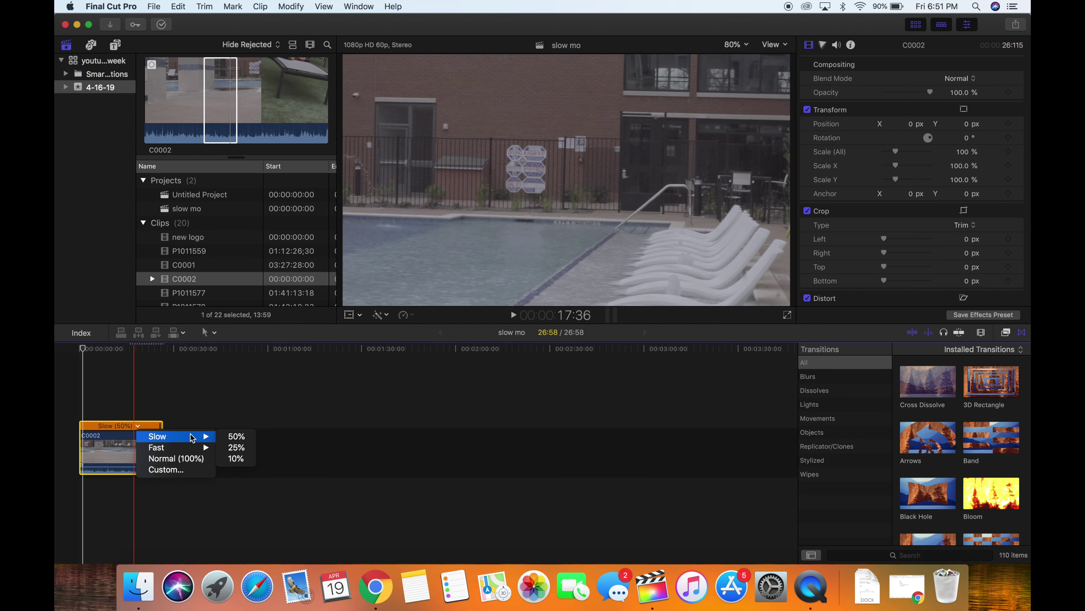
- Retime C0002 to Slow 25%, render the selection, and play the slowed clip
left_click(232, 451)
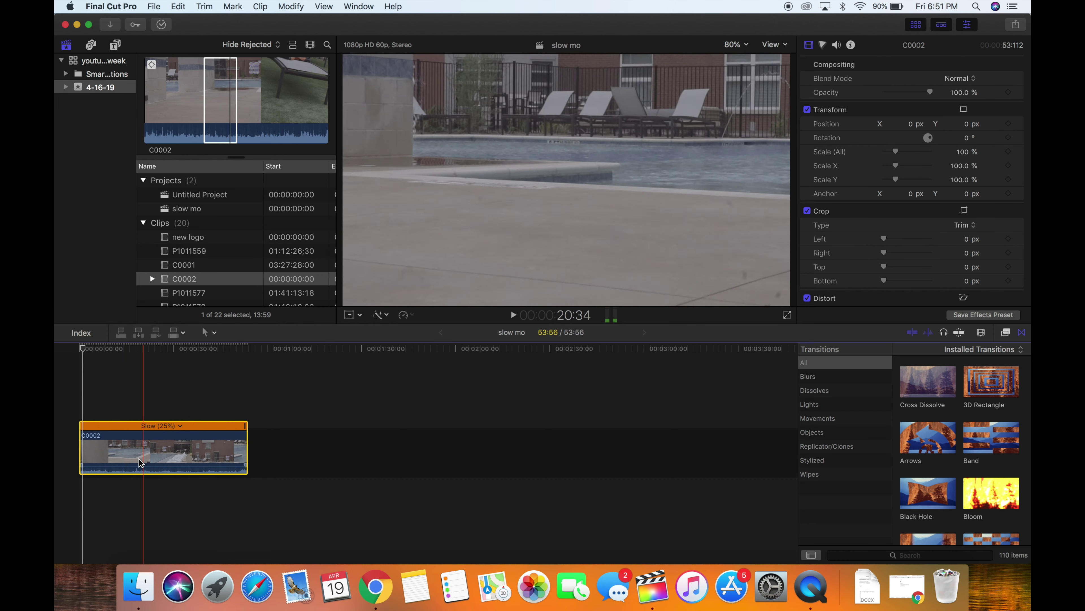
left_click(291, 6)
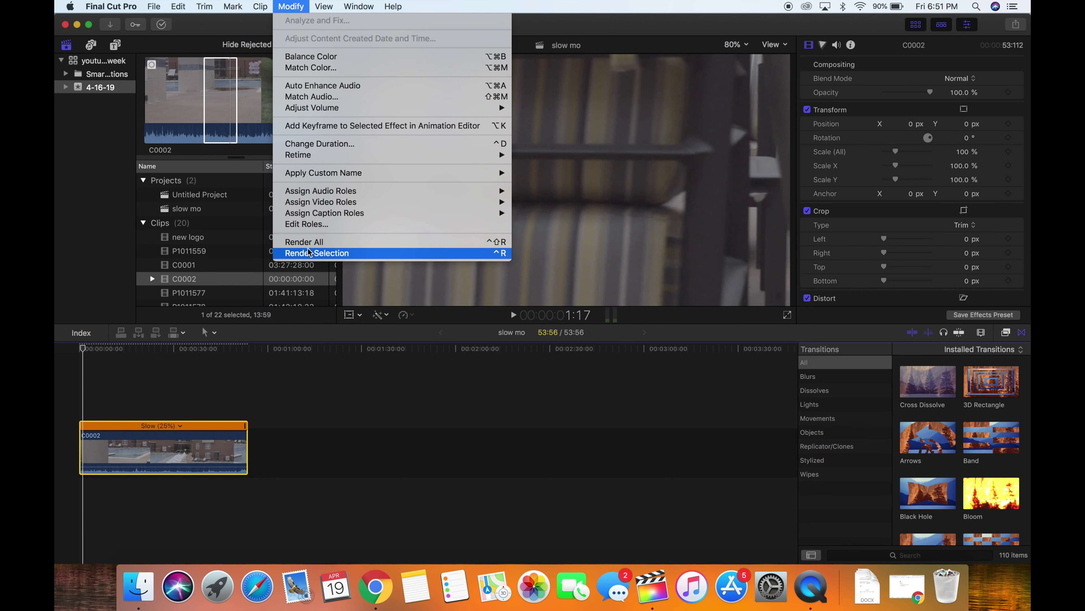
left_click(310, 253)
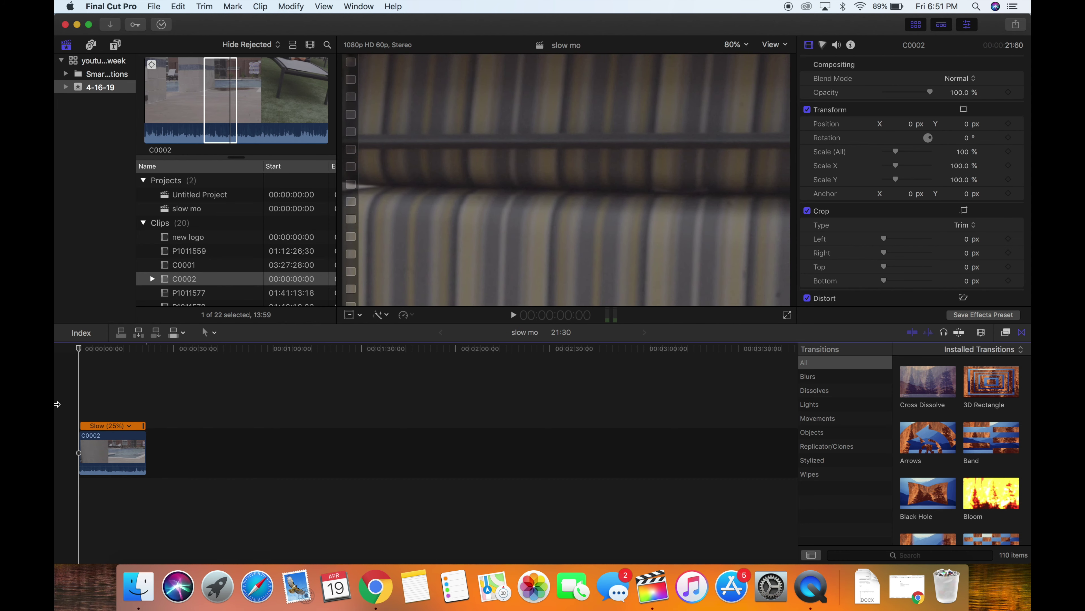
key("space")
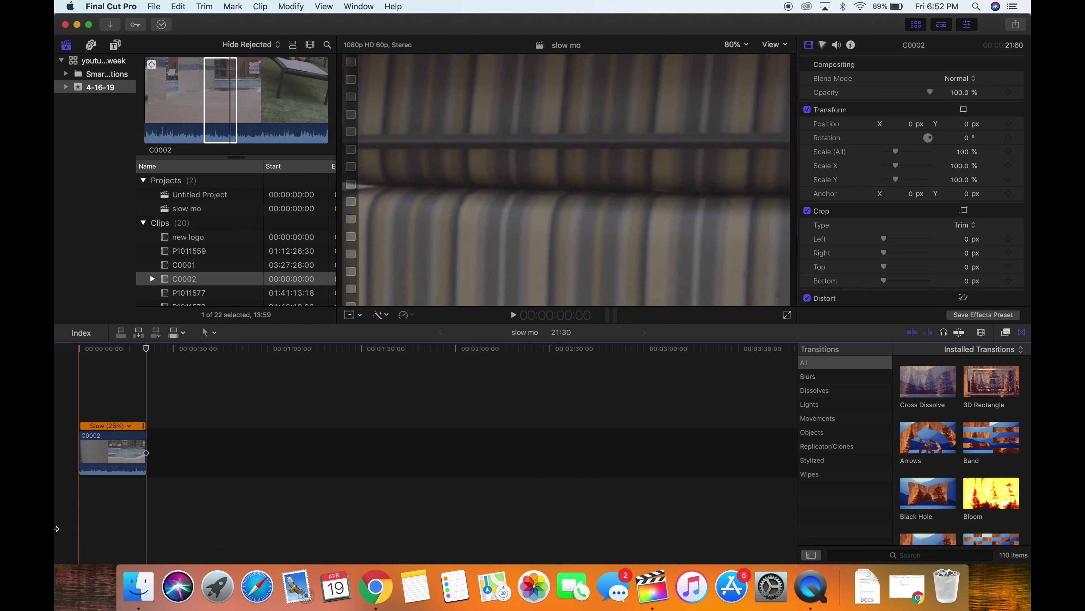
left_click(73, 393)
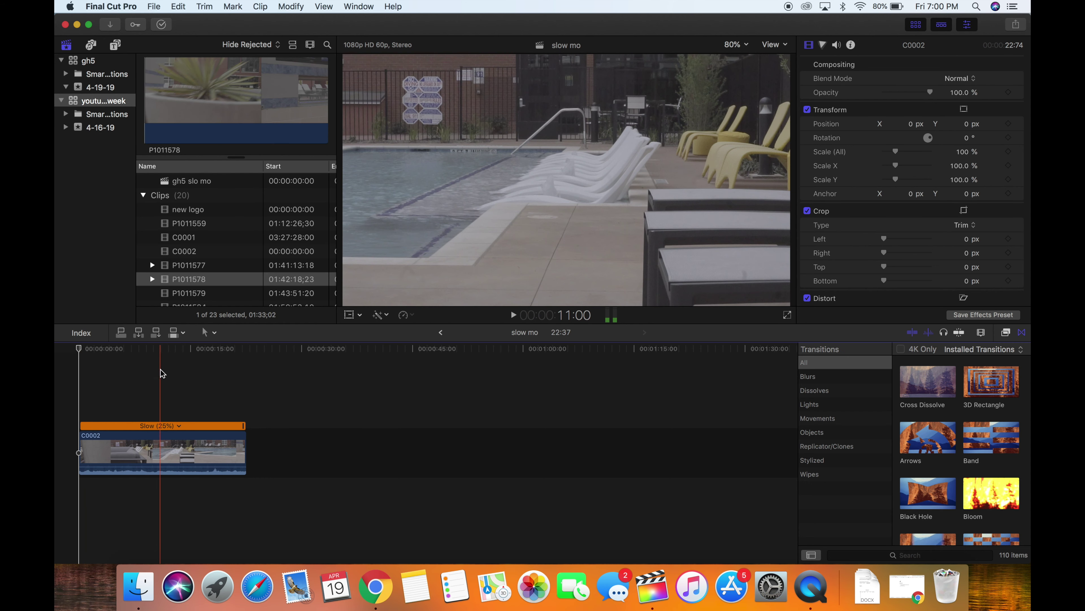
- Mark a short in/out range on GH5 clip P1011578 and drag it in after C0002
left_click(179, 283)
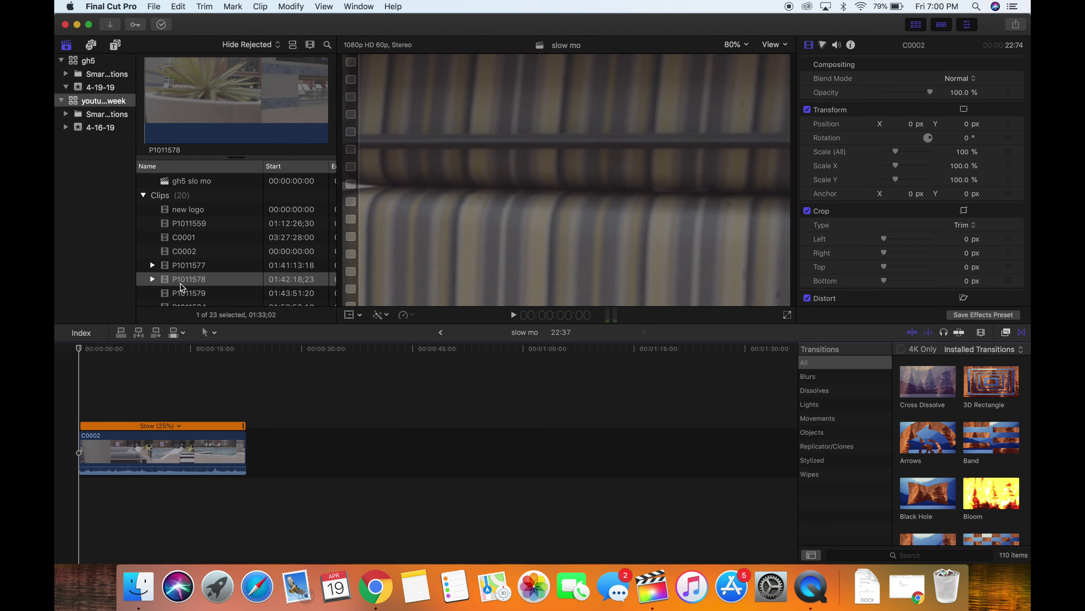
left_click(201, 282)
left_click(227, 123)
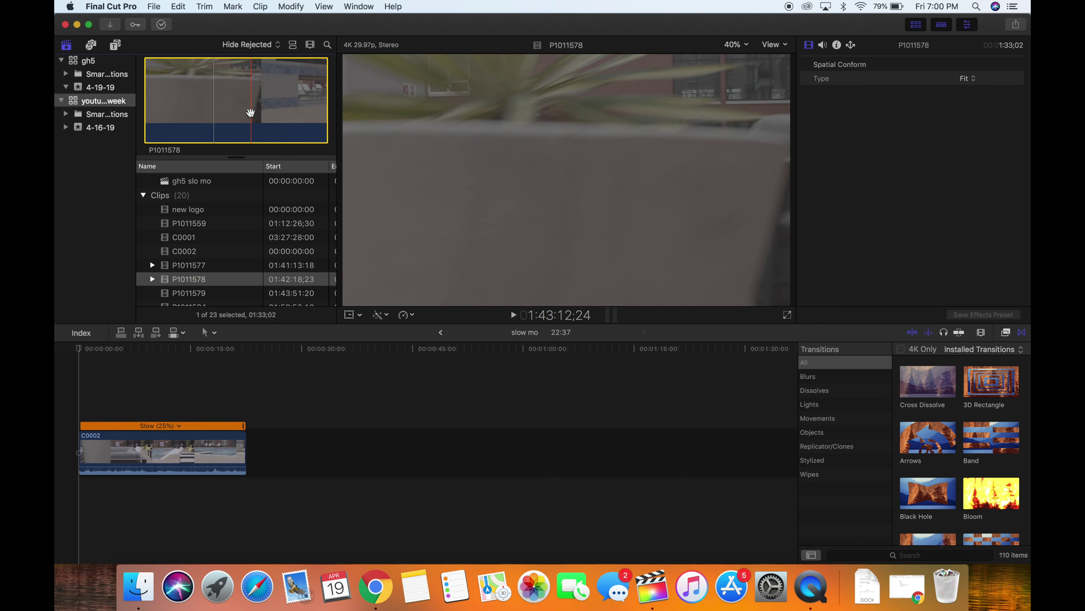
key("i")
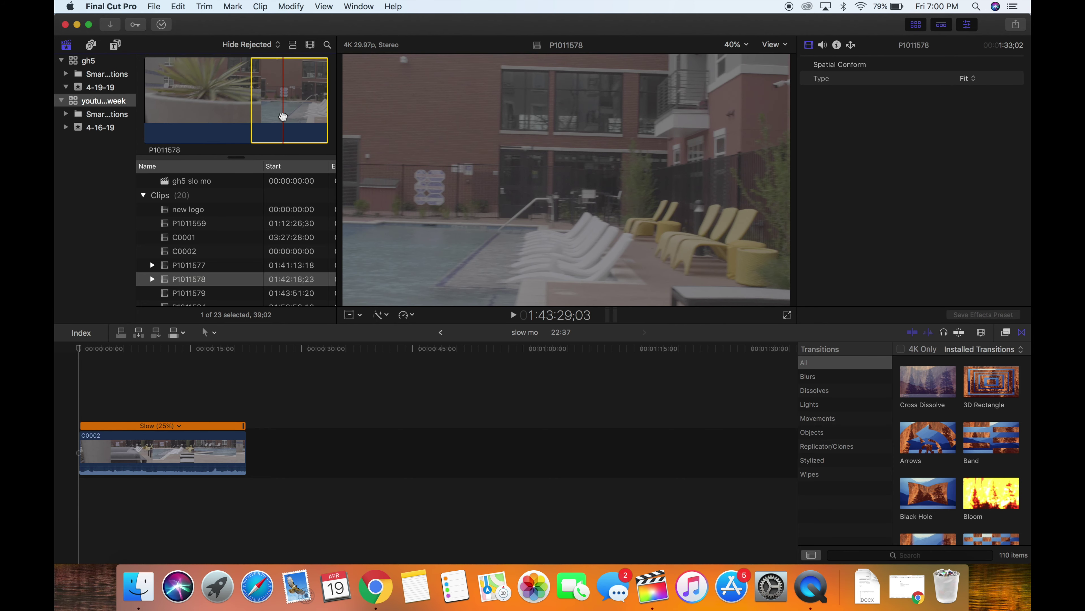
key("o")
left_click_drag(269, 110, 293, 455)
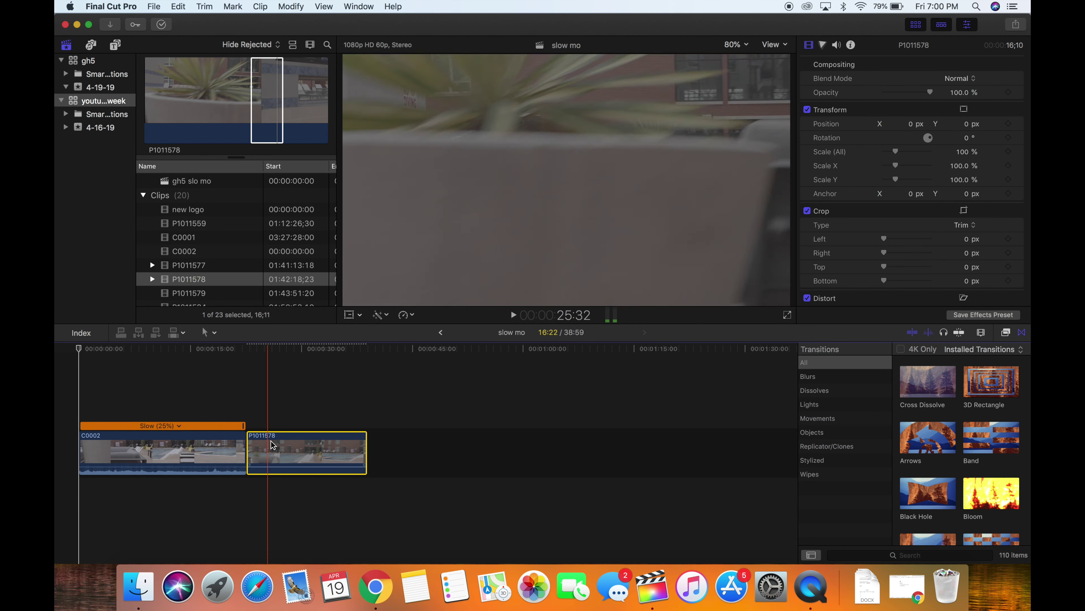
- Render the selection and play the timeline, replaying sections around 29–33 seconds
left_click(291, 7)
left_click(331, 253)
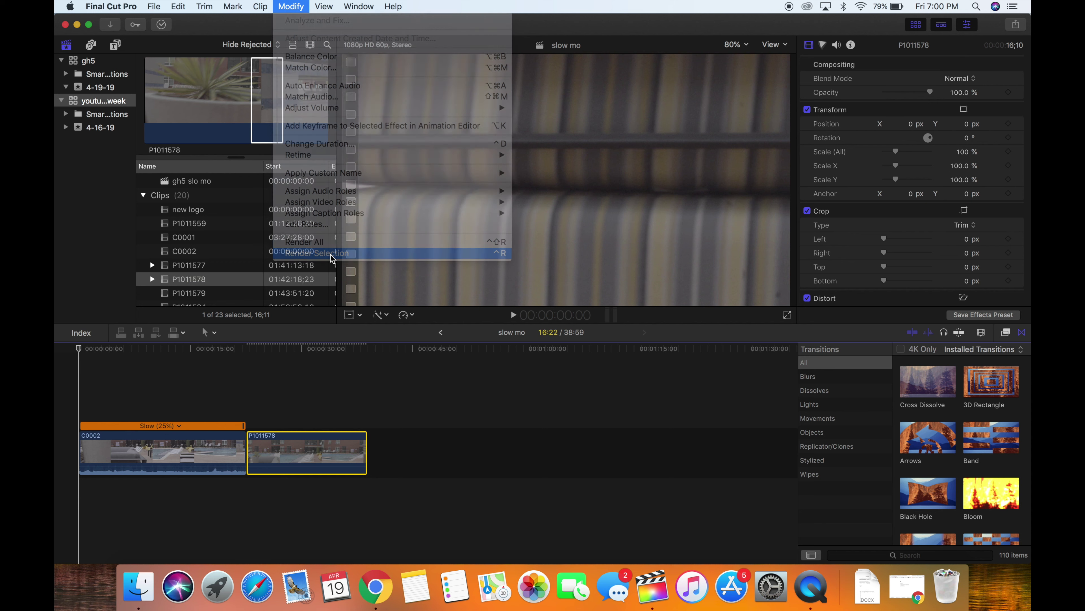
left_click(248, 385)
key("space")
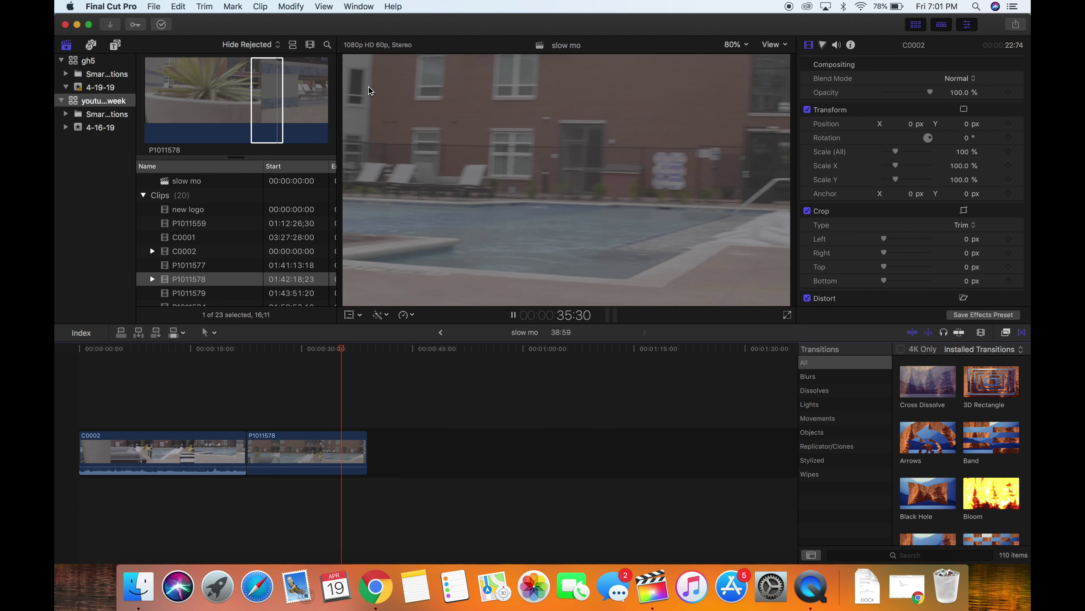
left_click(326, 417)
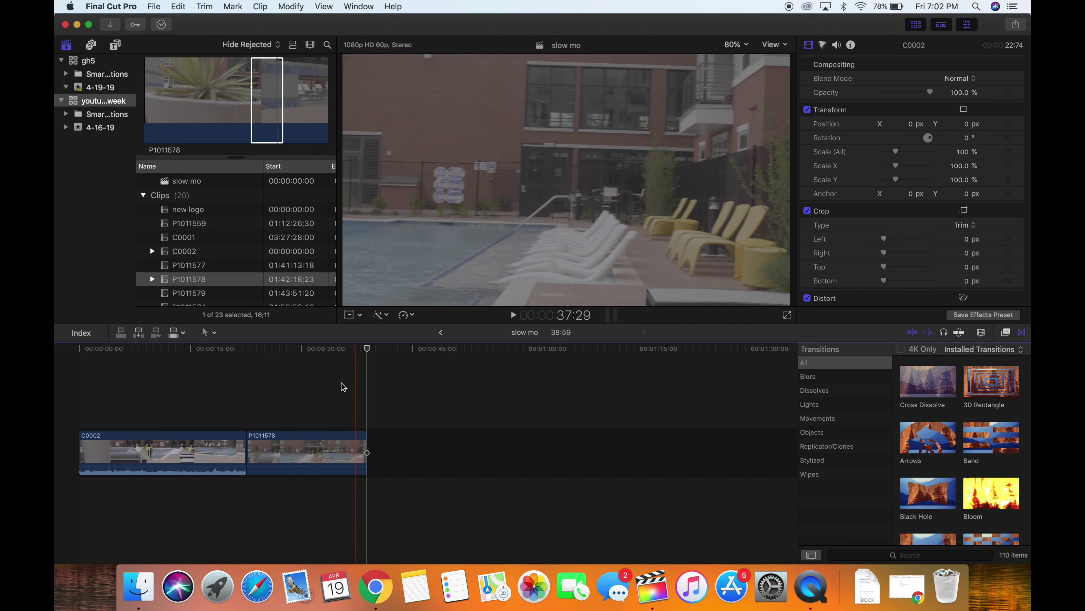
key("space")
left_click(322, 386)
left_click(298, 395)
key("space")
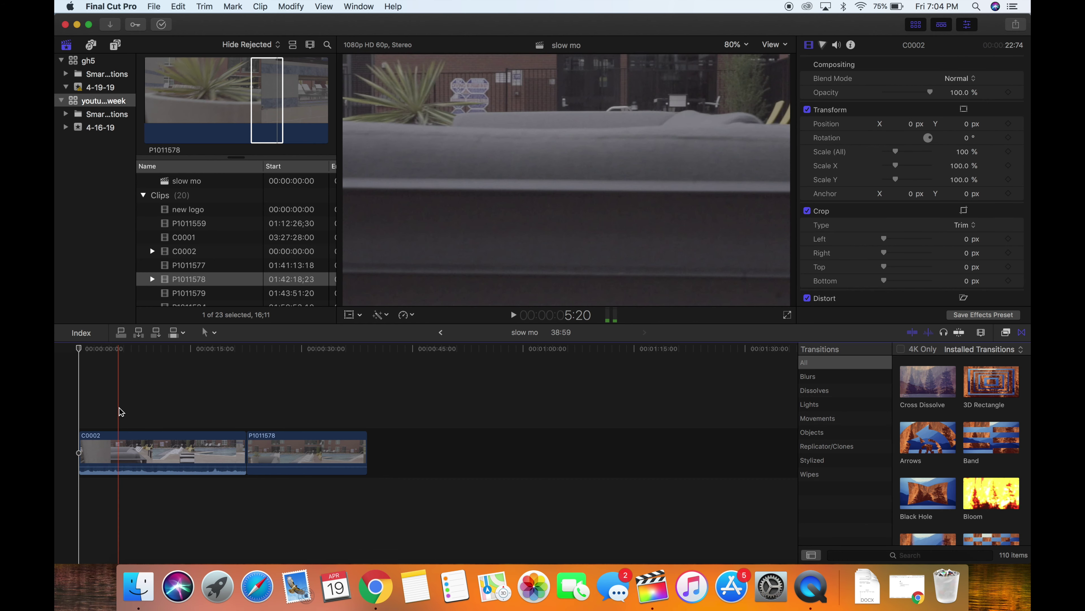
left_click(147, 407)
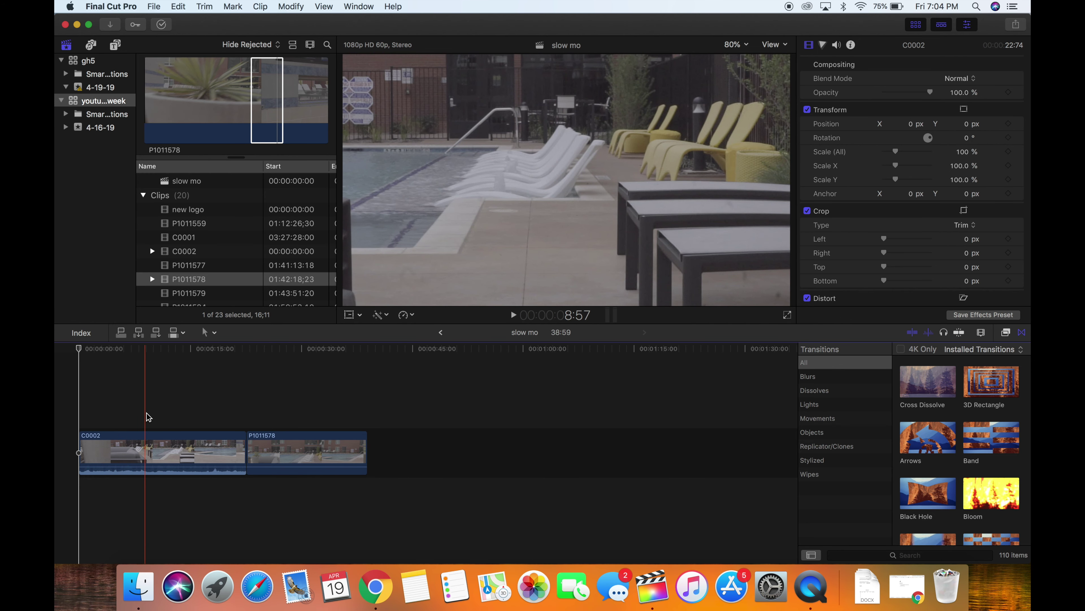
- Blade the slowed C0002 clip in two, then select its first piece
key("b")
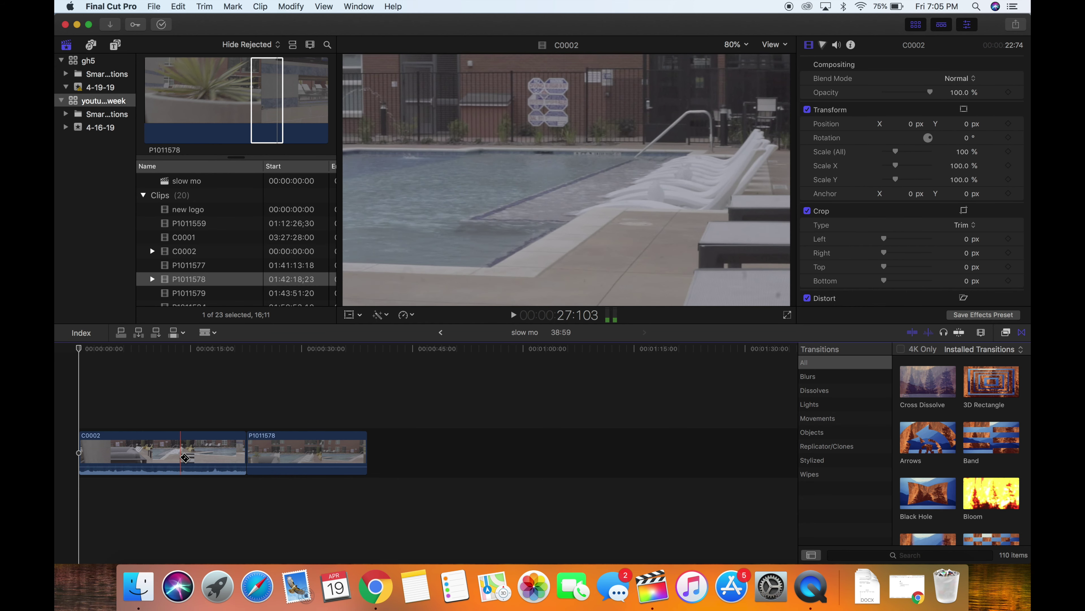
left_click(180, 456)
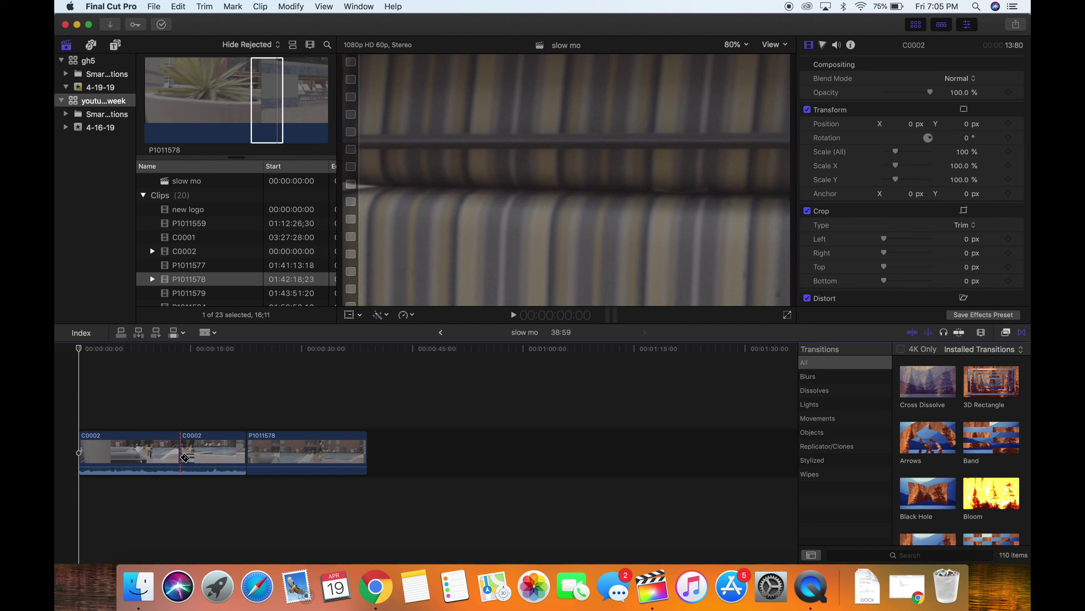
key("a")
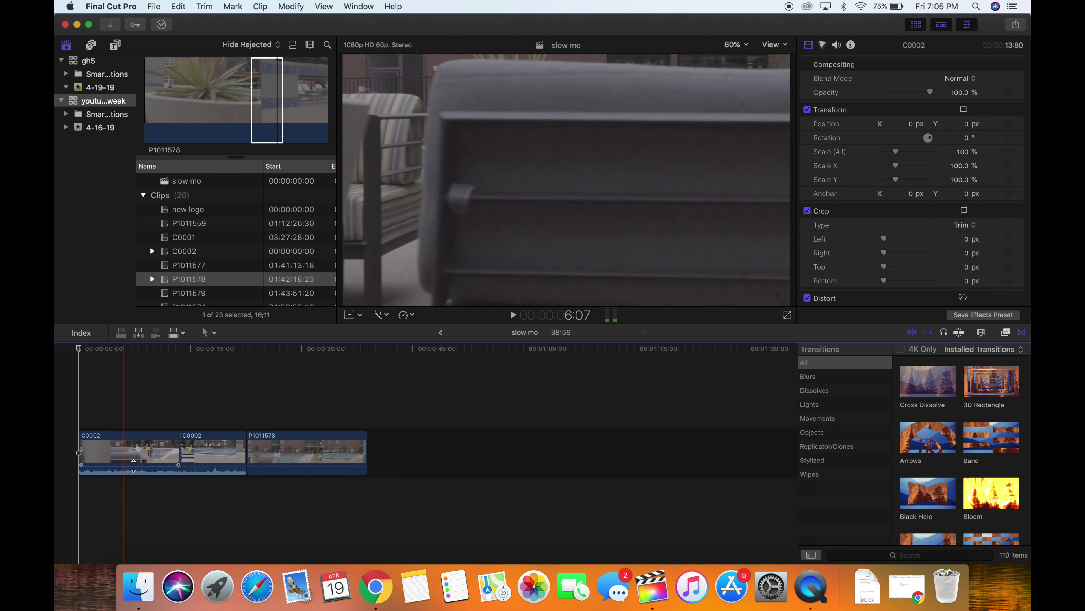
left_click(123, 453)
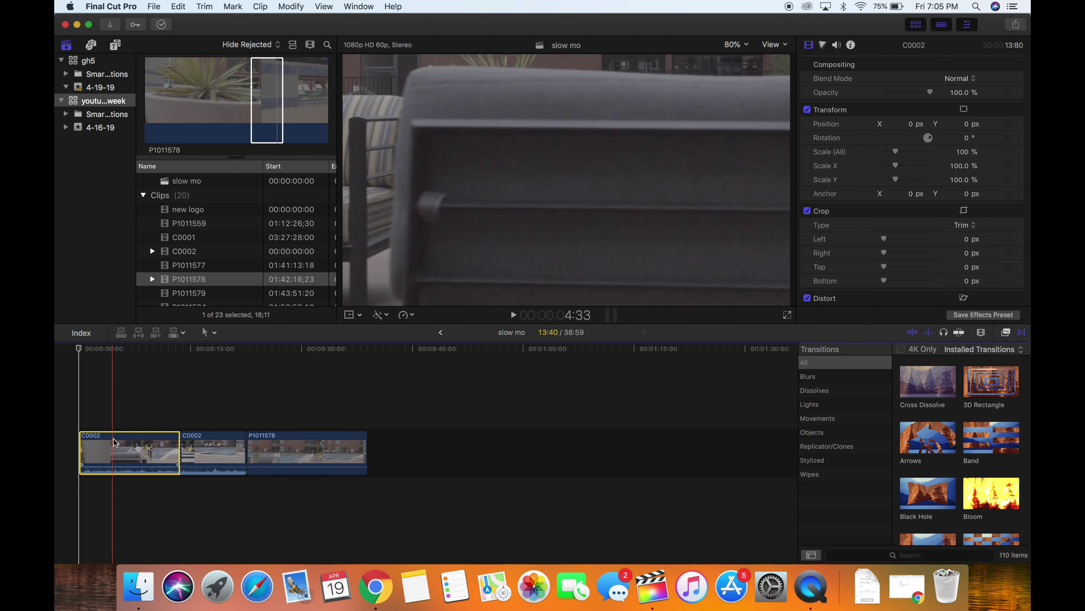
- Set the first C0002 piece to Normal (100%) speed and play back the timeline
left_click(412, 316)
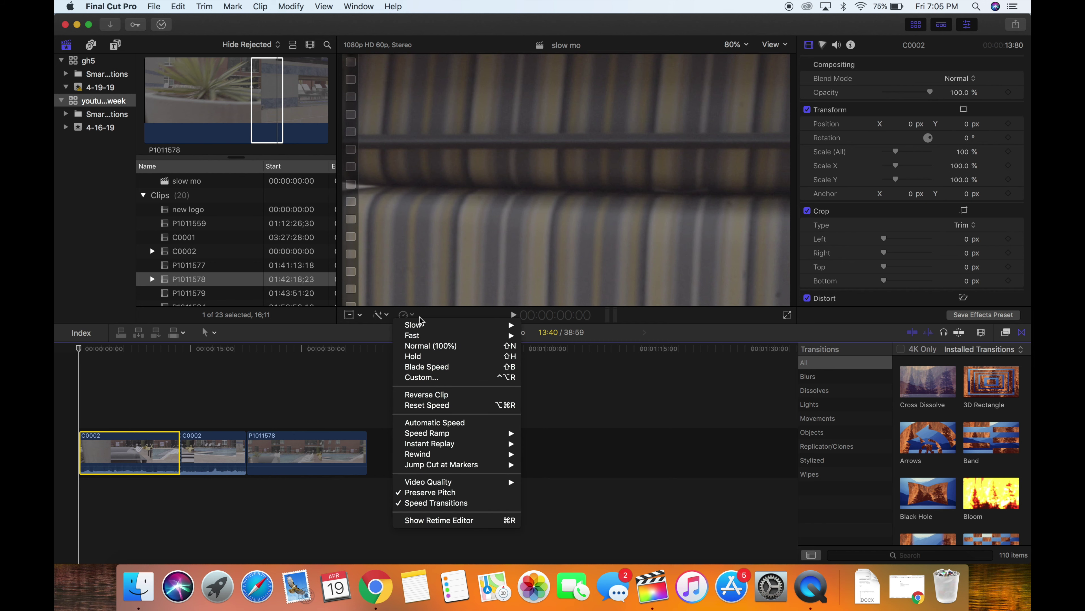
left_click(436, 351)
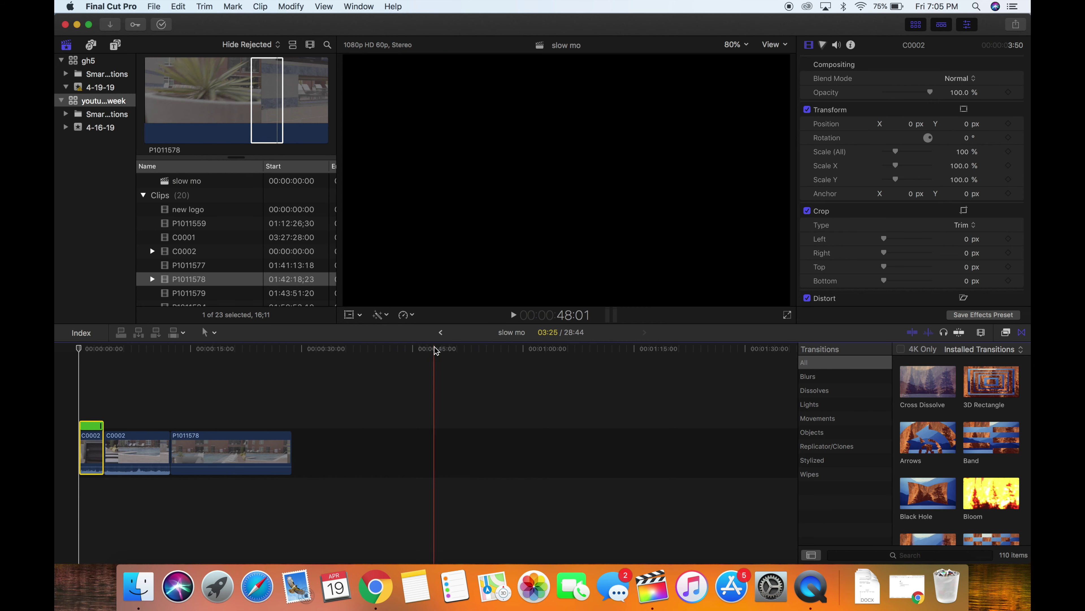
left_click(57, 384)
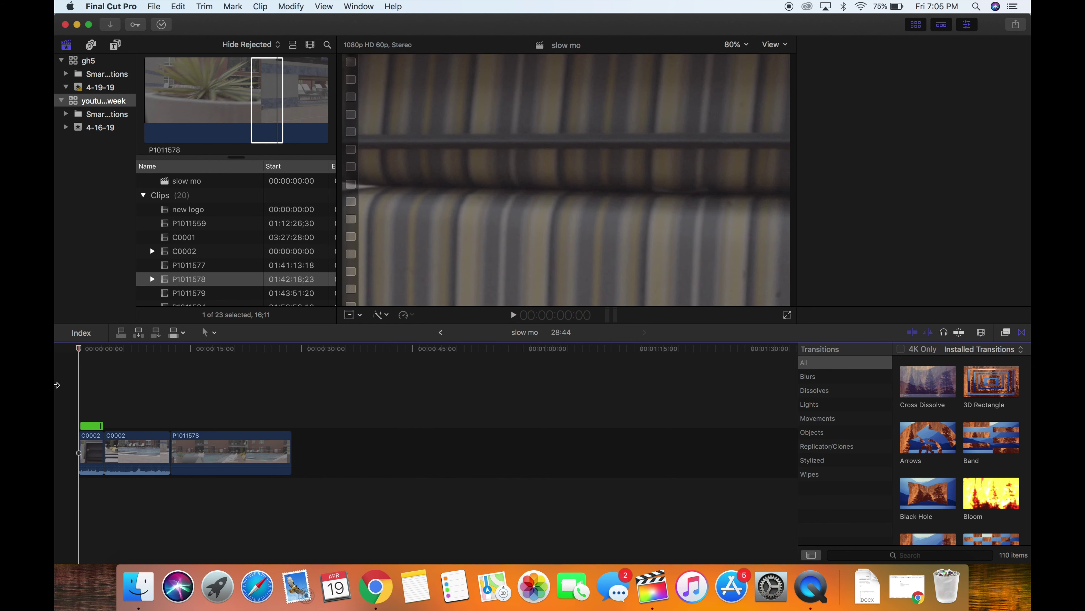
key("space")
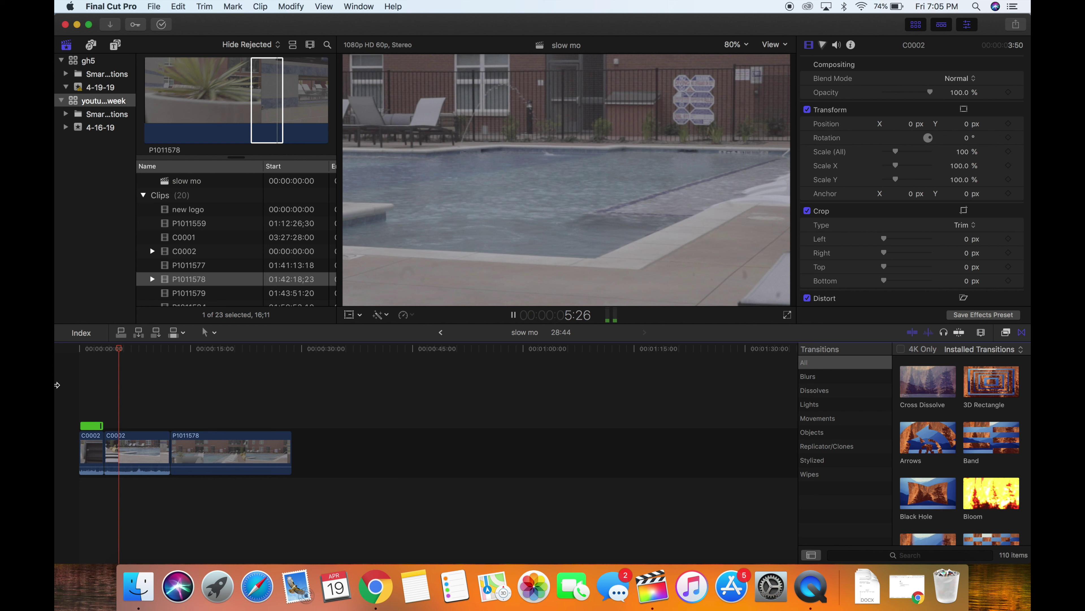
key("r")
key("space")
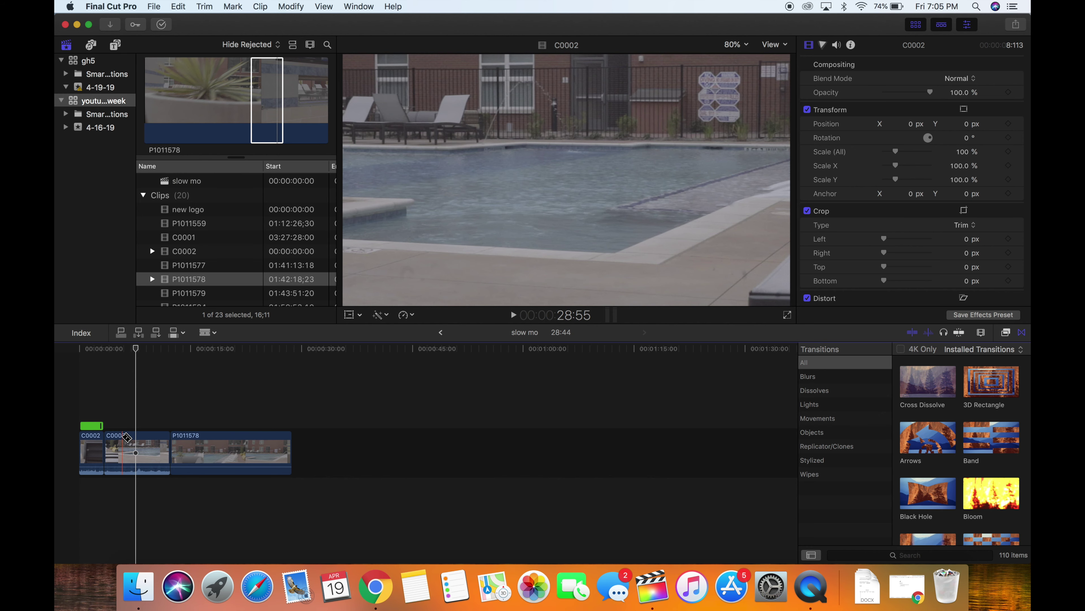
- Cut C0002 again, retime the new middle piece to Slow 50%, and play from the start
left_click(129, 442)
key("a")
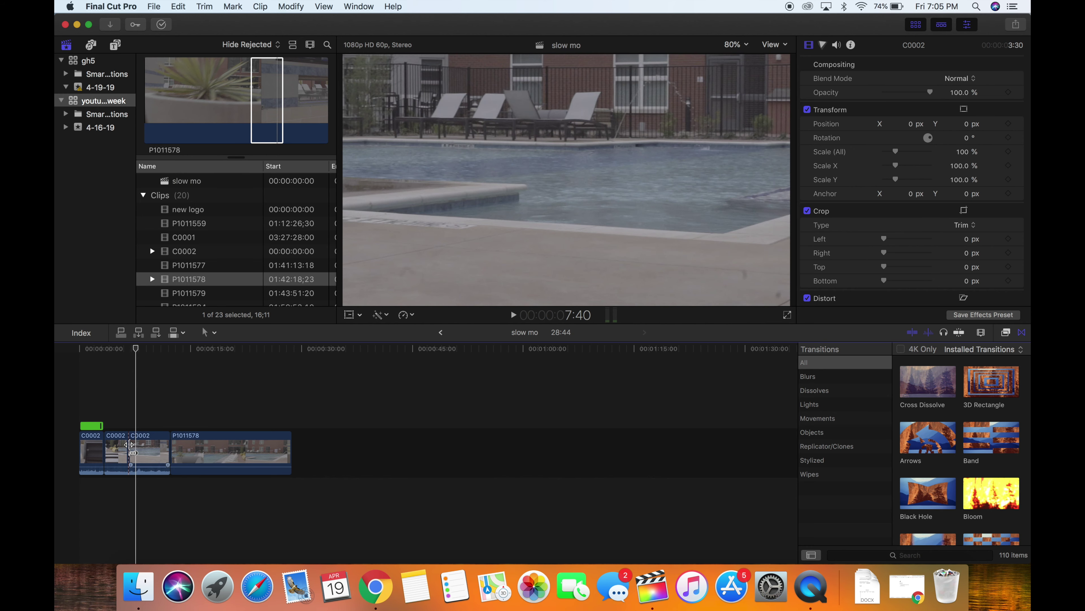
left_click(116, 447)
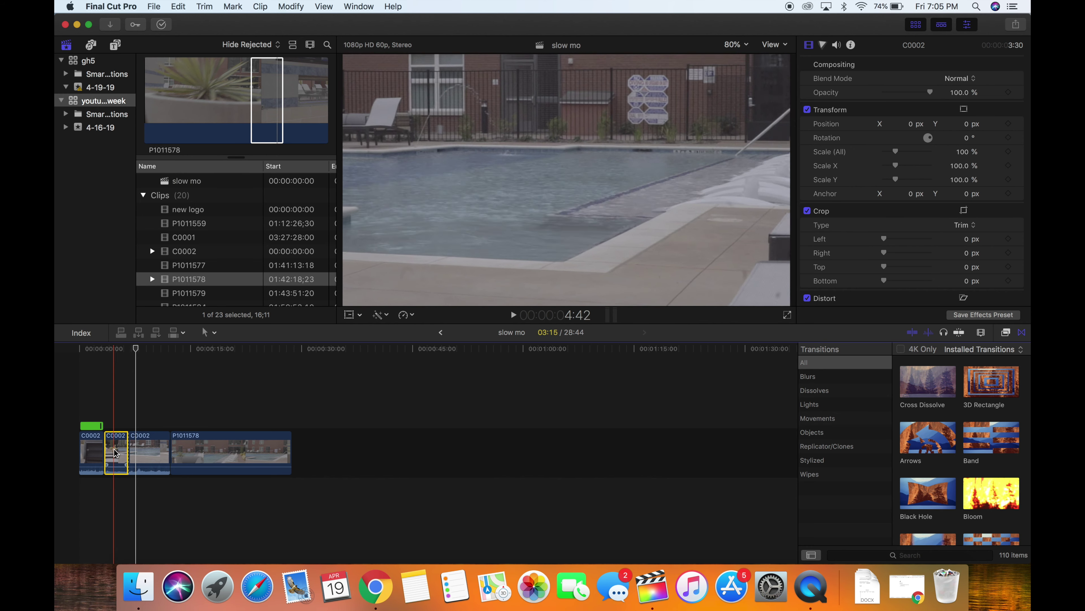
left_click(405, 315)
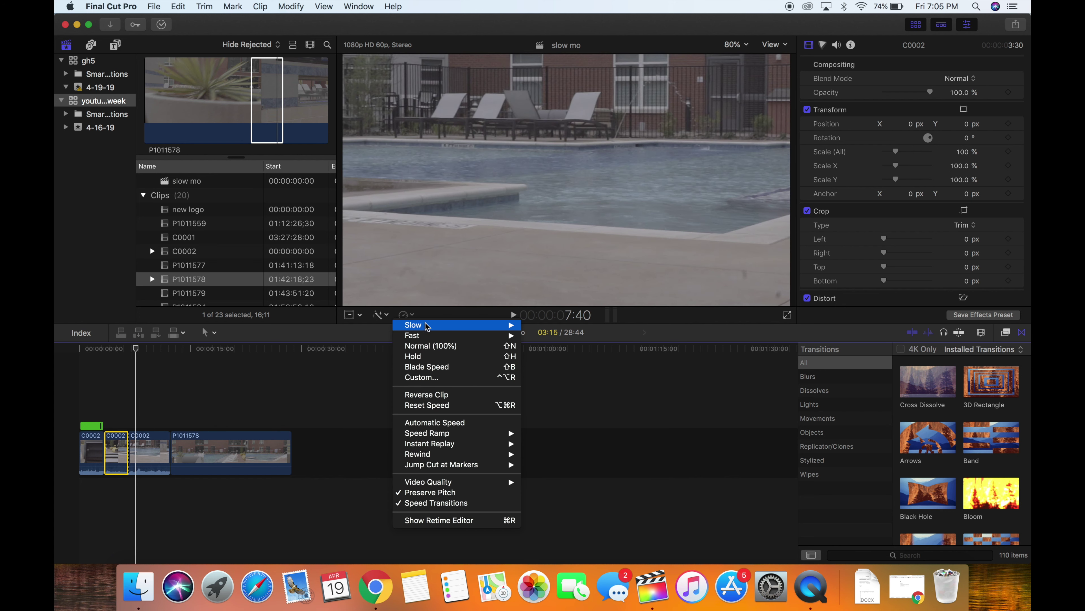
mouse_move(503, 328)
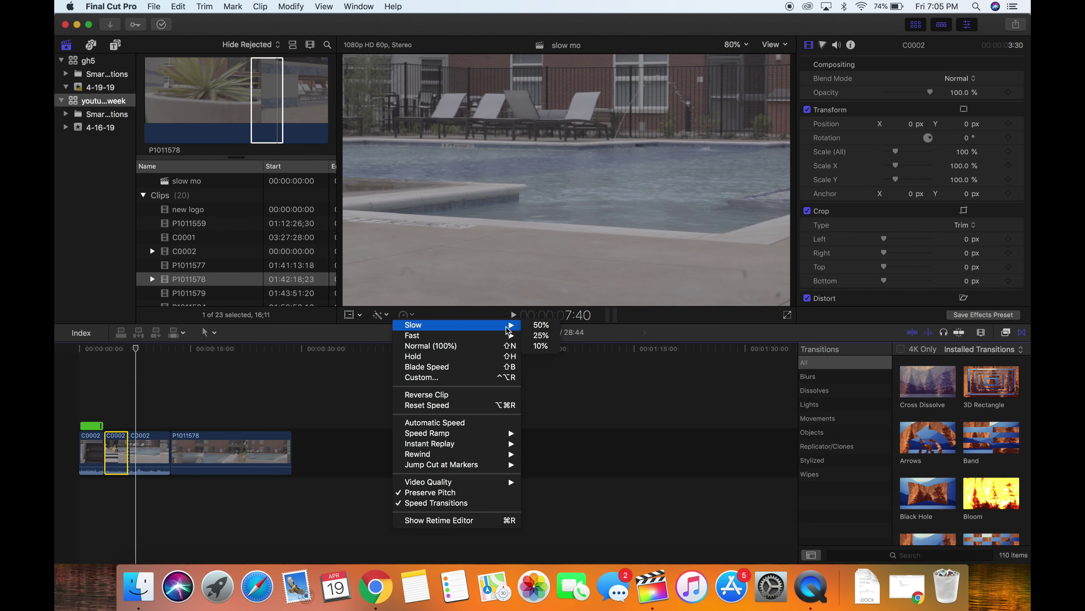
left_click(540, 325)
left_click(66, 389)
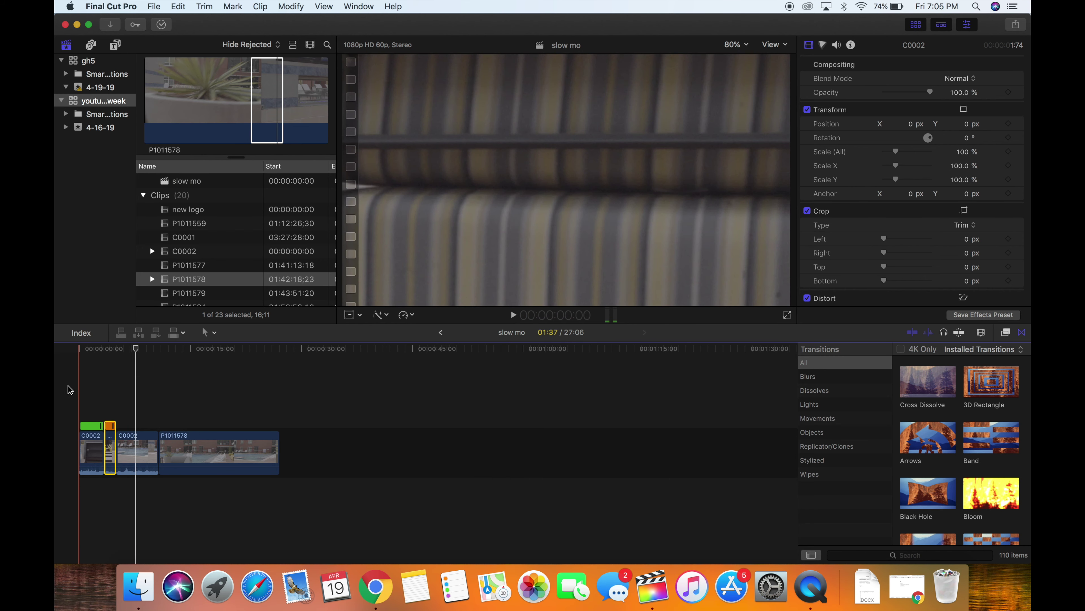
key("space")
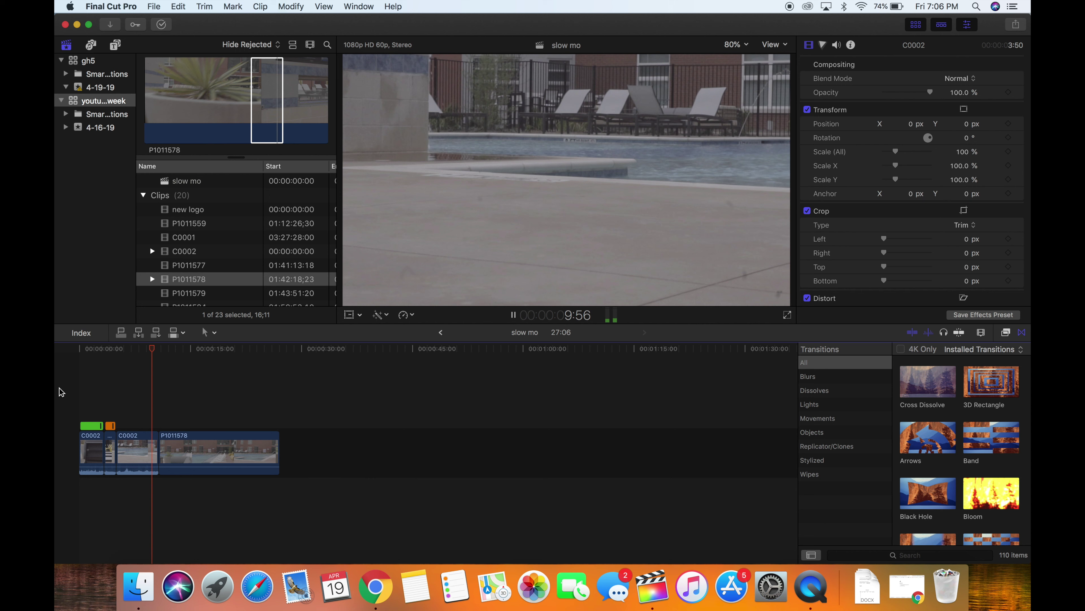
key("space")
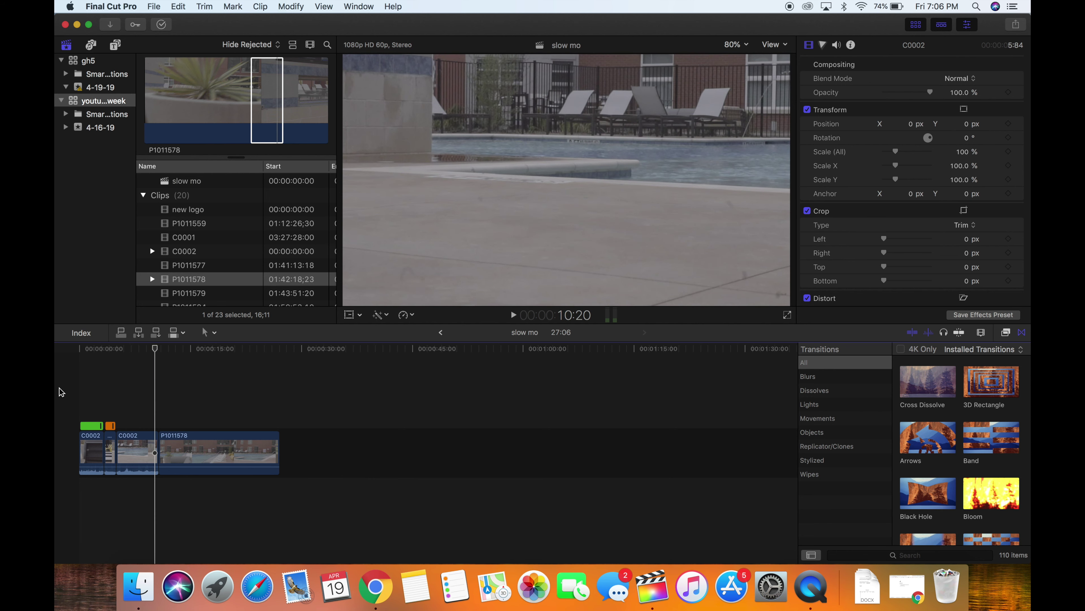
key("Home")
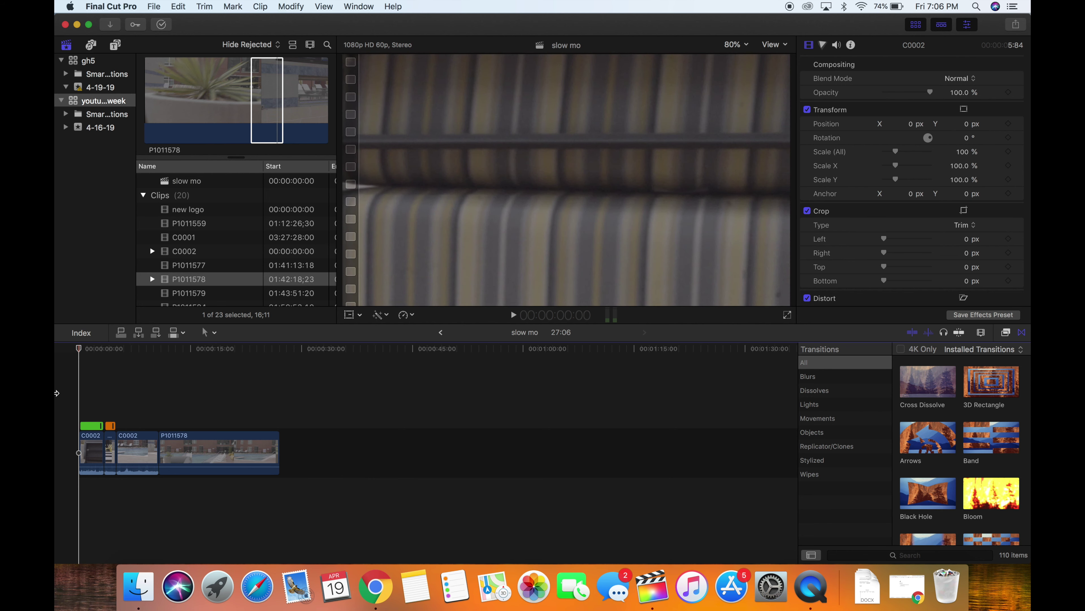